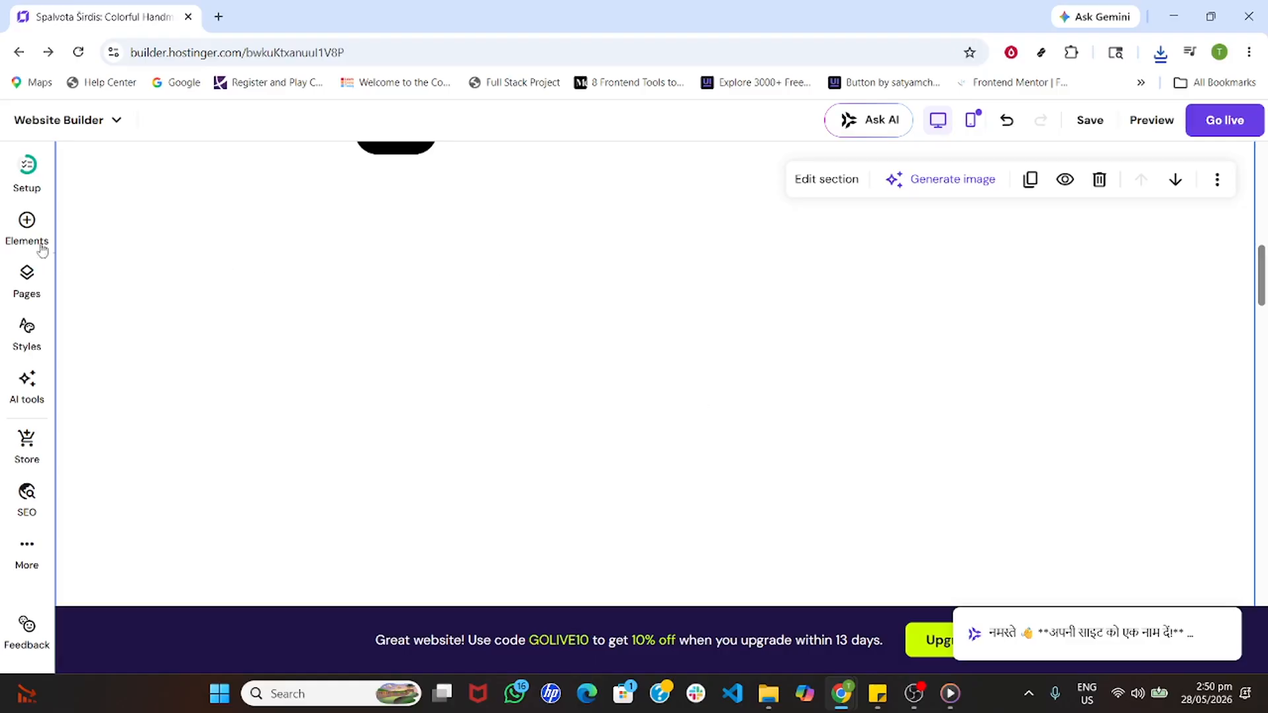
Step: Place a Subscription form element in the blank area of the page section below the product and gallery
left_click(27, 228)
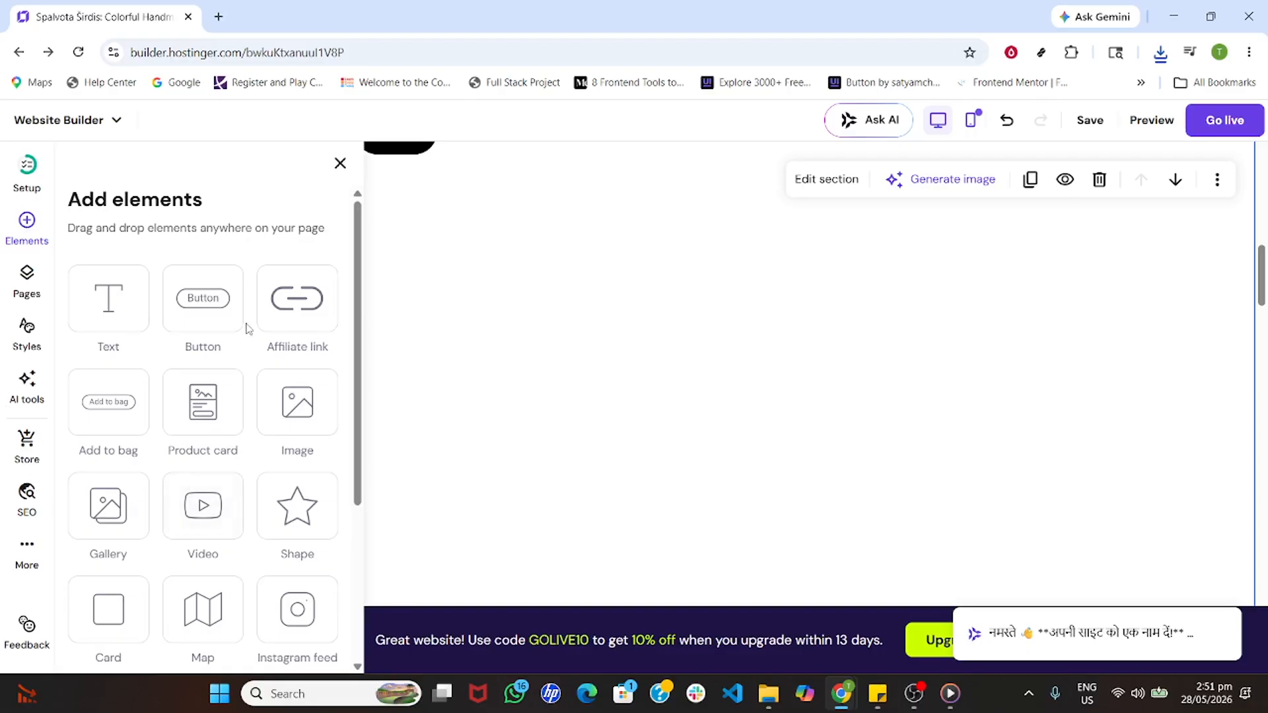
scroll(247, 331, "down", 3)
scroll(256, 457, "down", 1)
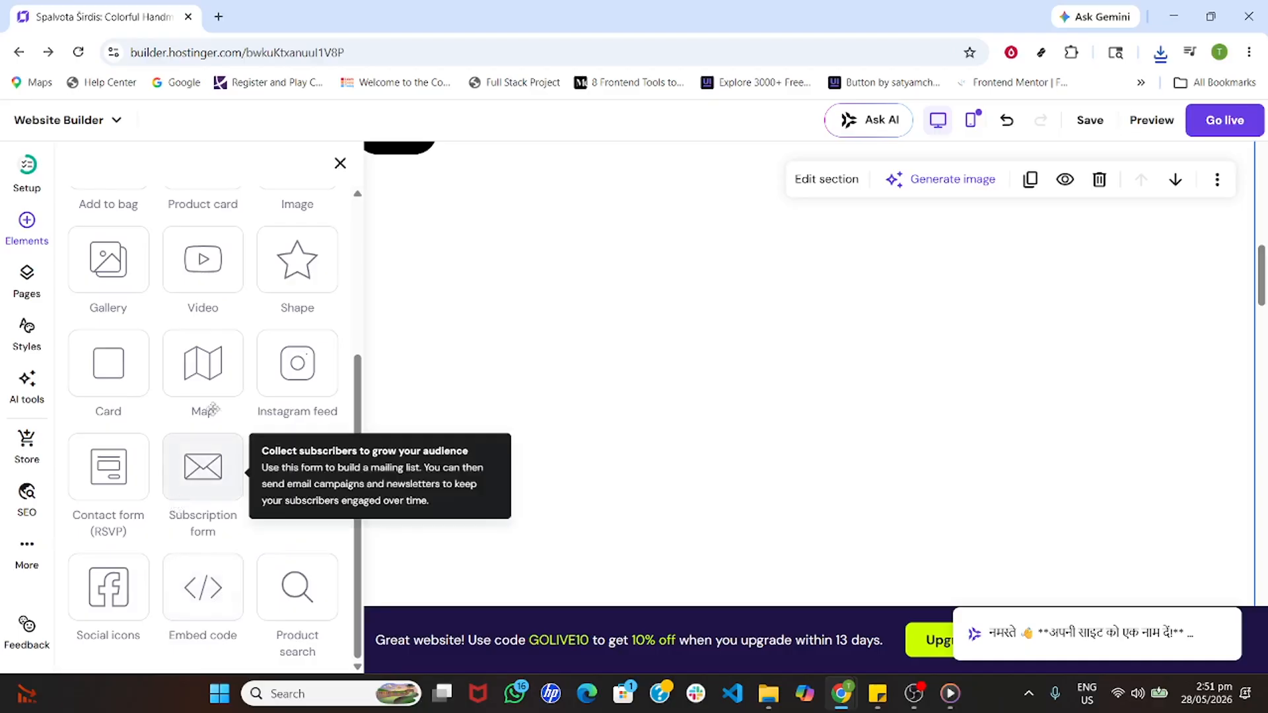
left_click(16, 232)
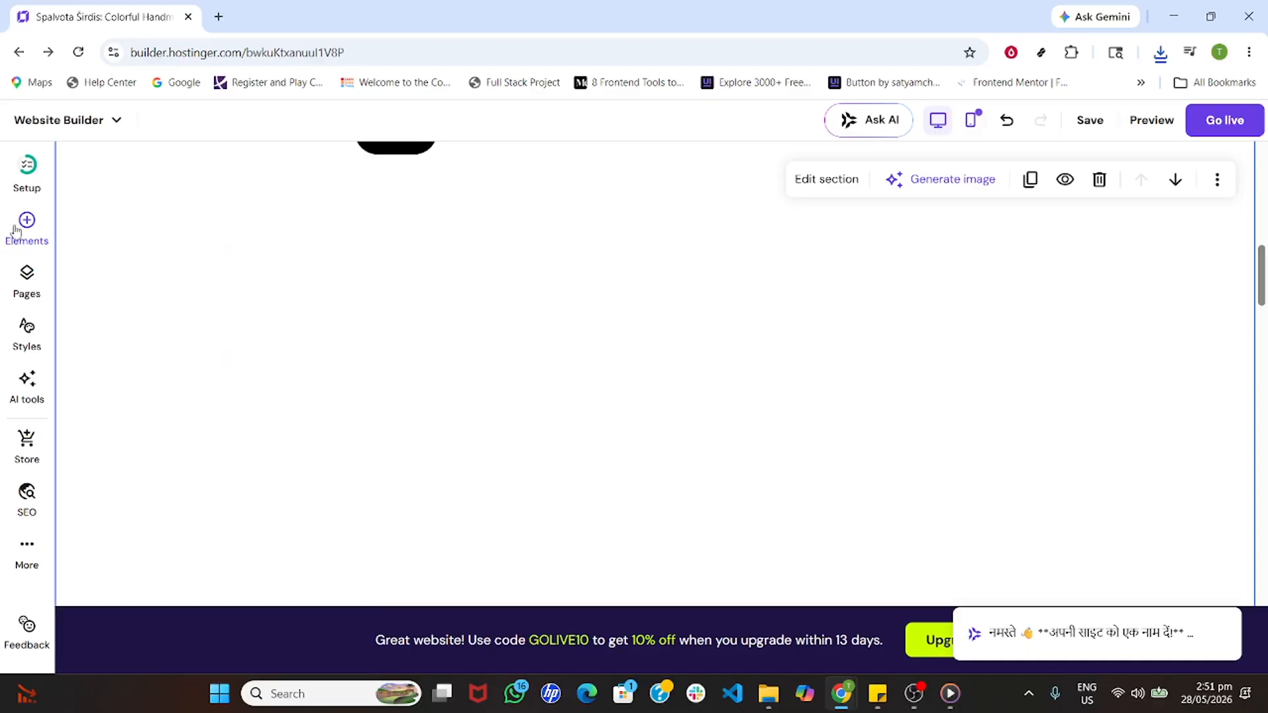
left_click(16, 231)
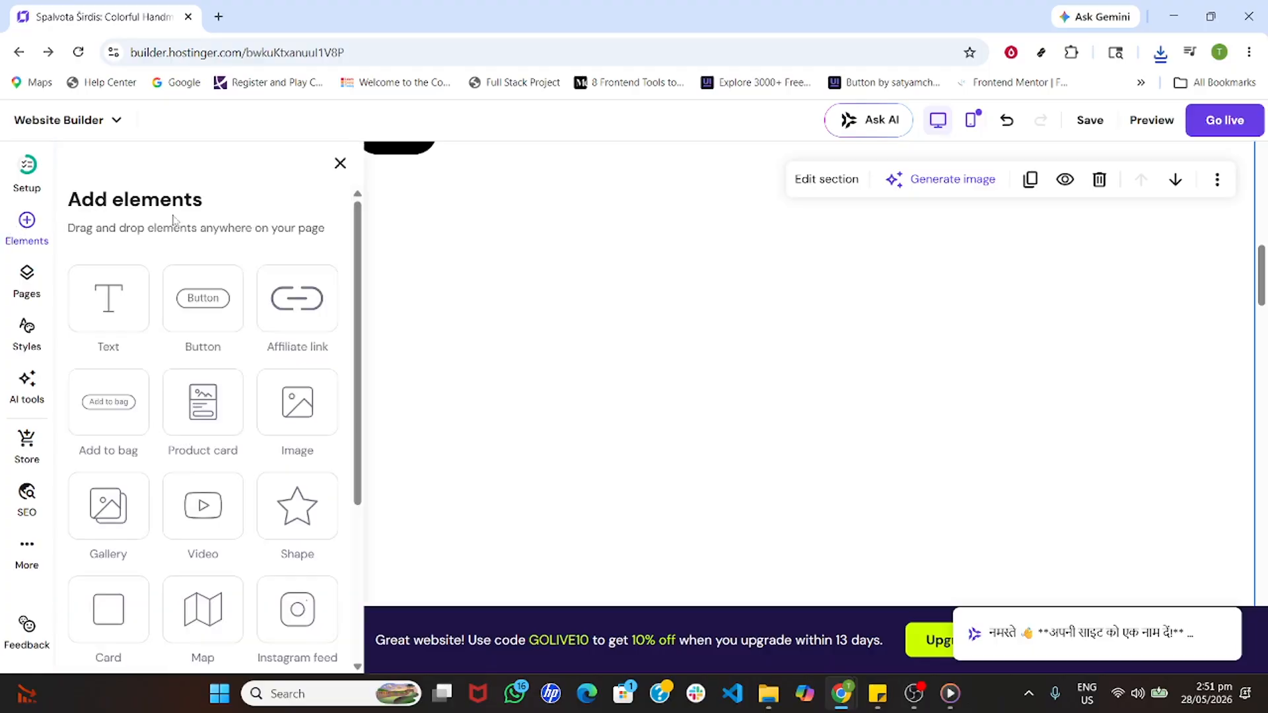
left_click_drag(65, 202, 335, 239)
scroll(143, 349, "down", 3)
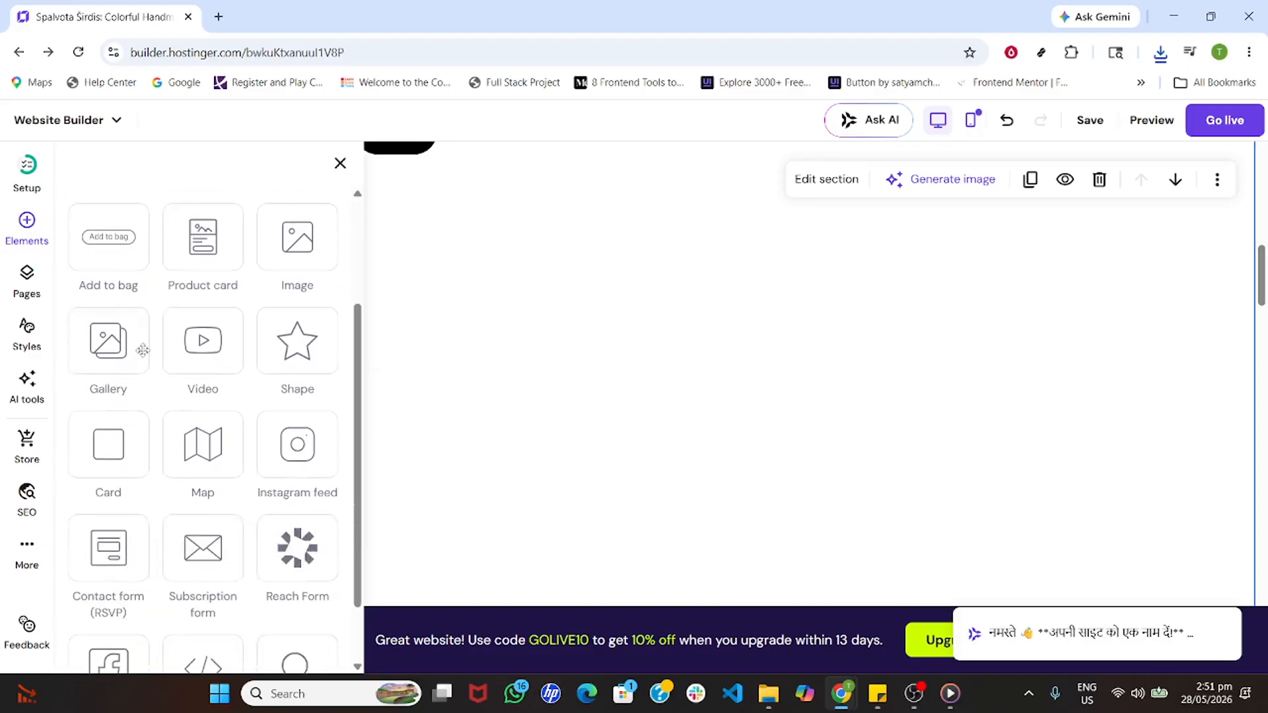
mouse_move(210, 496)
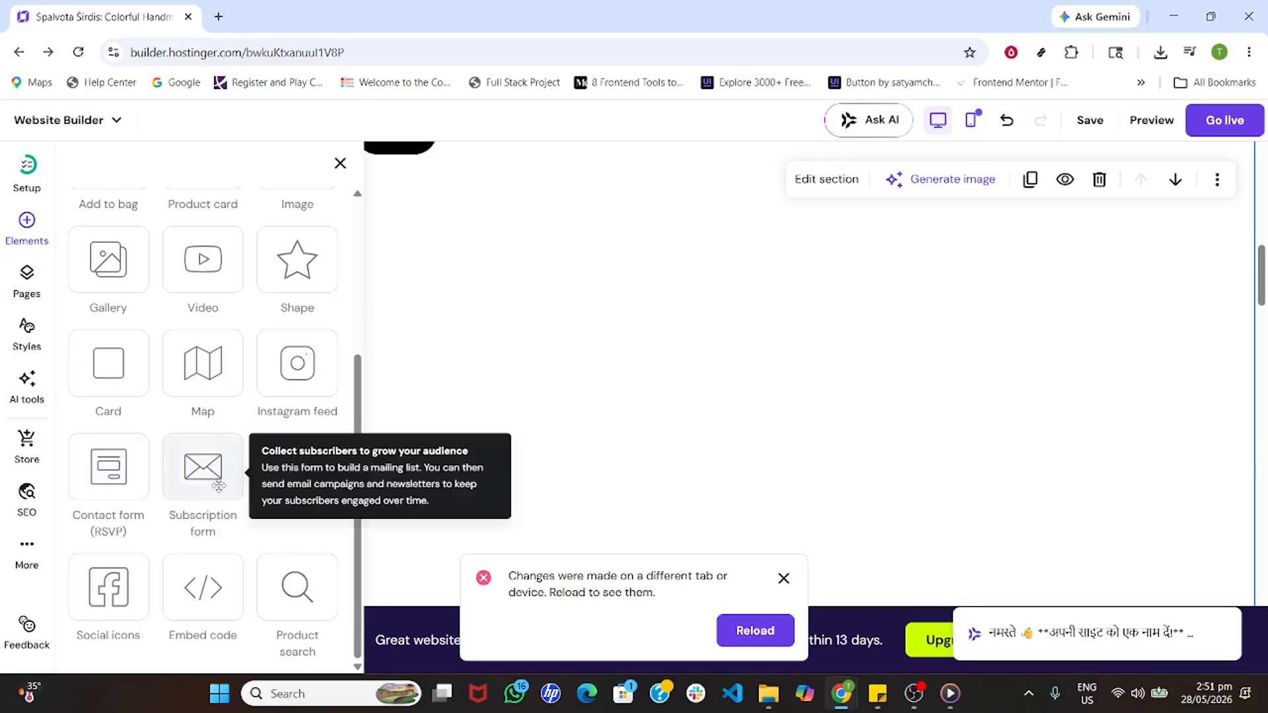
left_click_drag(218, 487, 636, 382)
Step: Move the subscription form up so it sits directly beneath the image gallery, roughly centred under it
scroll(636, 381, "up", 3)
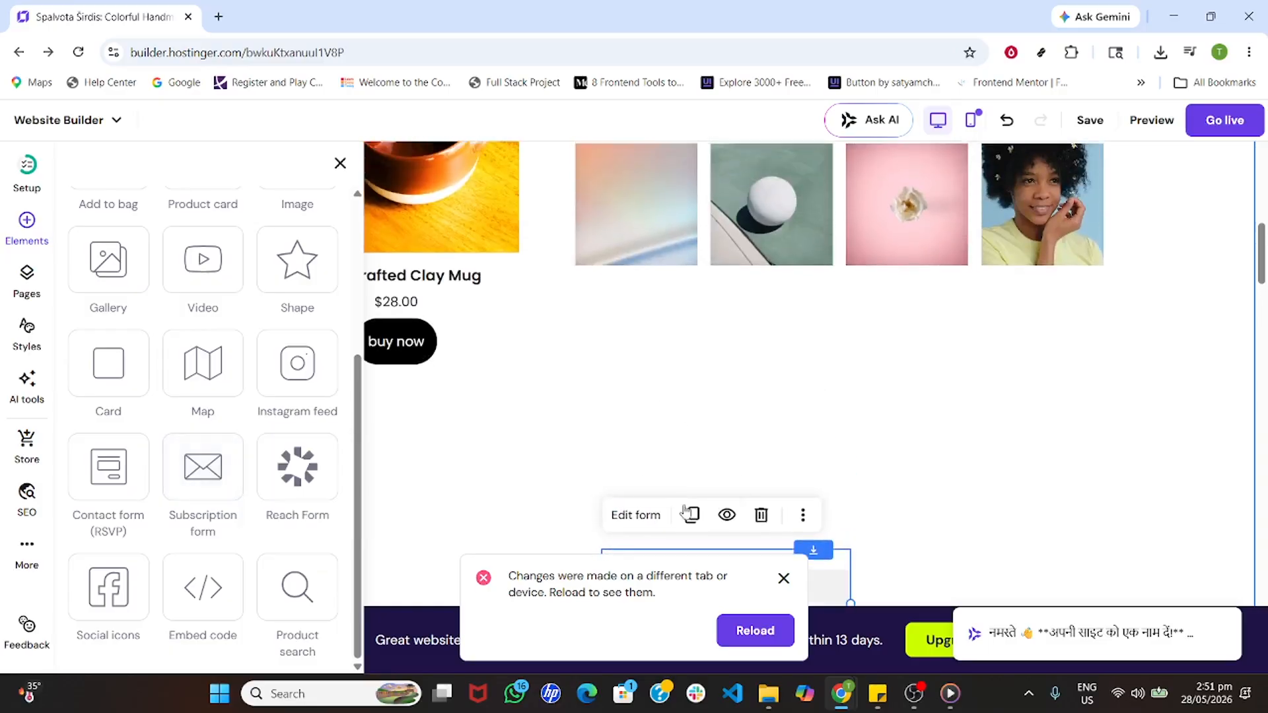
scroll(674, 492, "down", 2)
left_click_drag(674, 441, 700, 220)
scroll(651, 314, "up", 2)
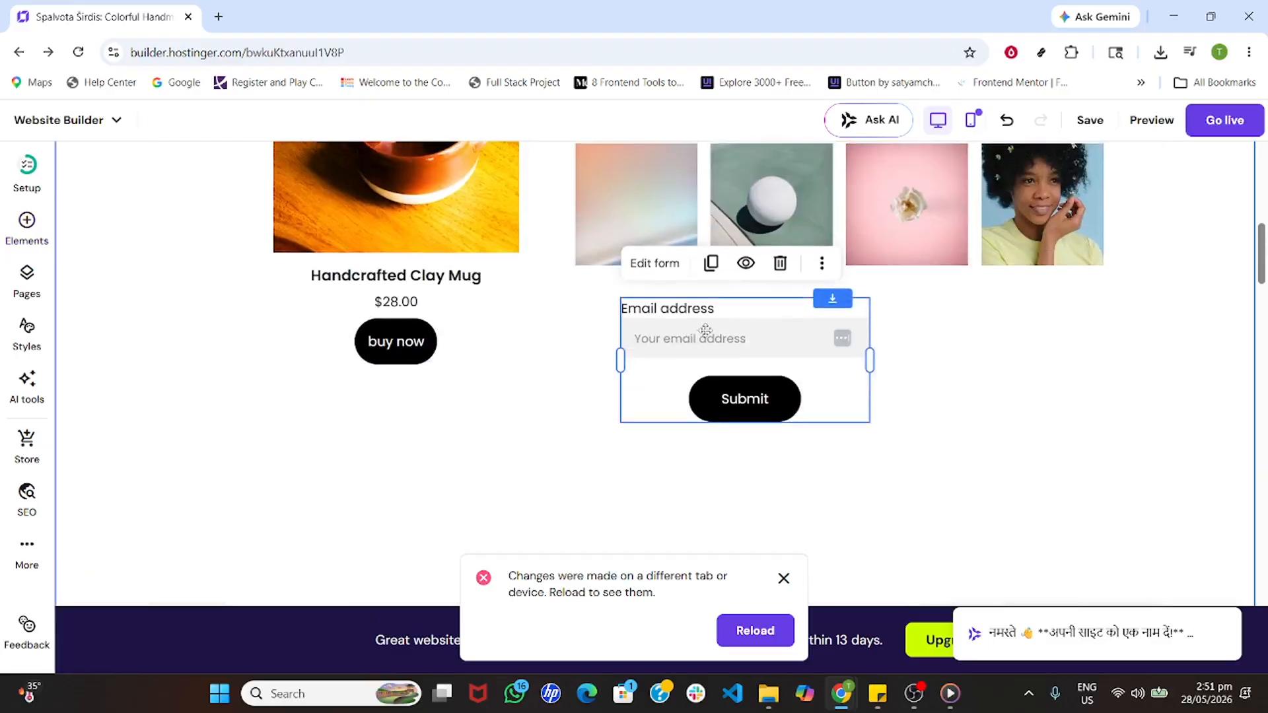
left_click_drag(710, 358, 790, 340)
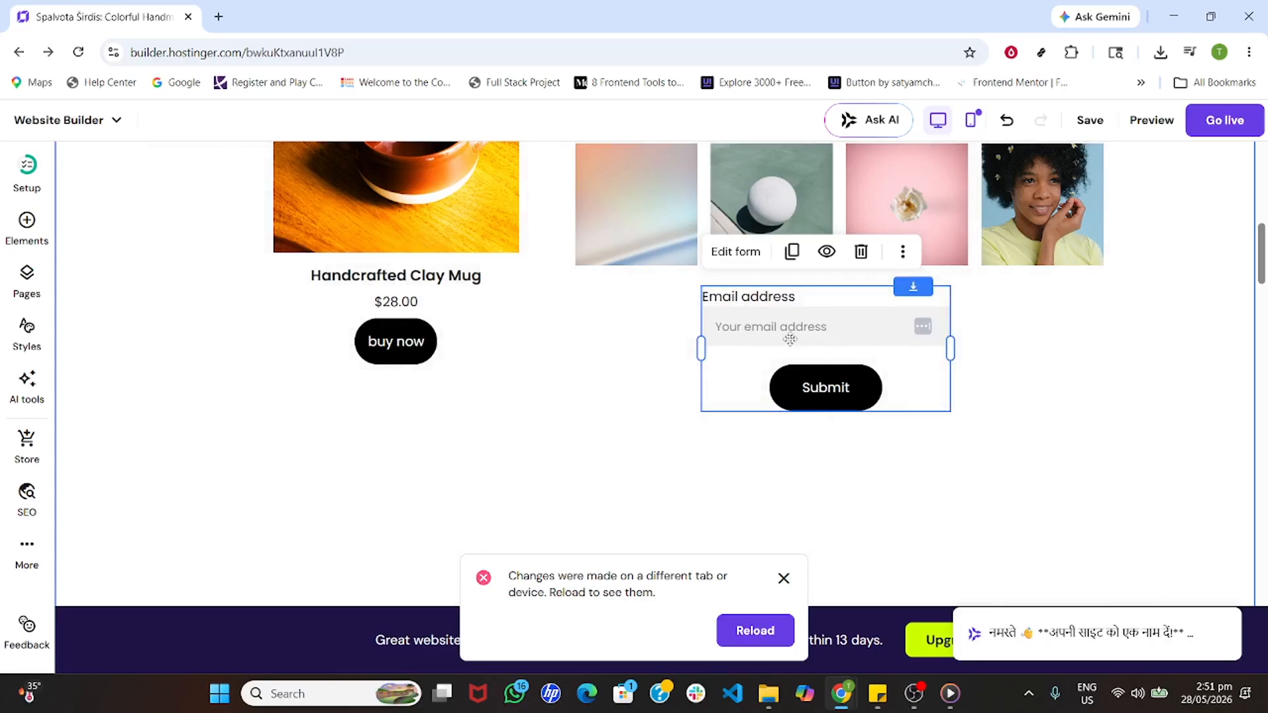
Step: Open the subscription form's settings and review the general options for form type, form name, notification email and submissions list
left_click(740, 253)
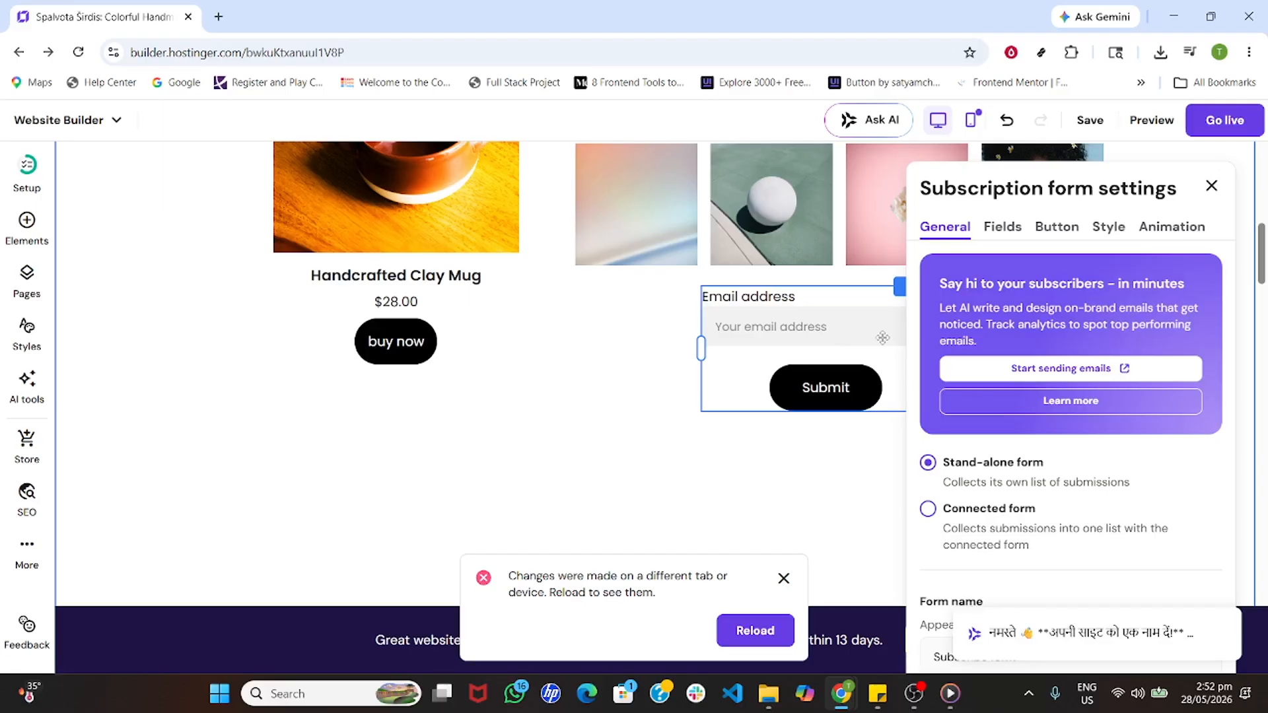
left_click(1003, 227)
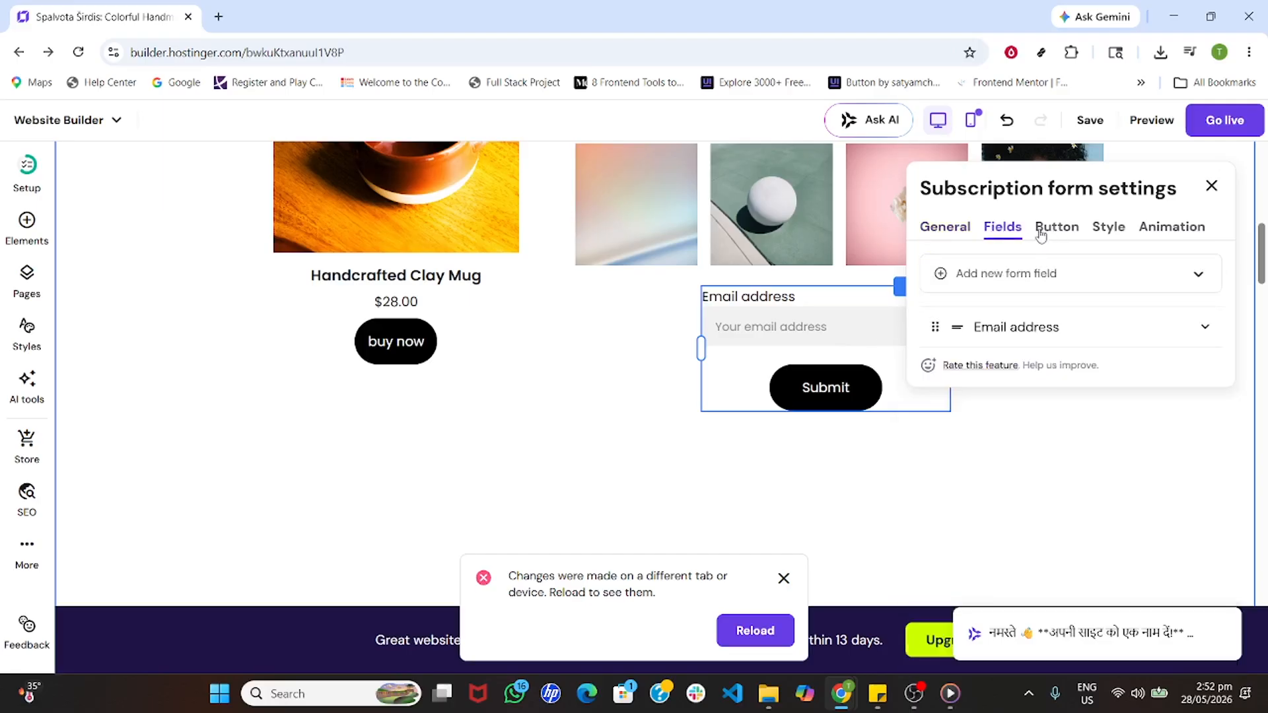
left_click(963, 229)
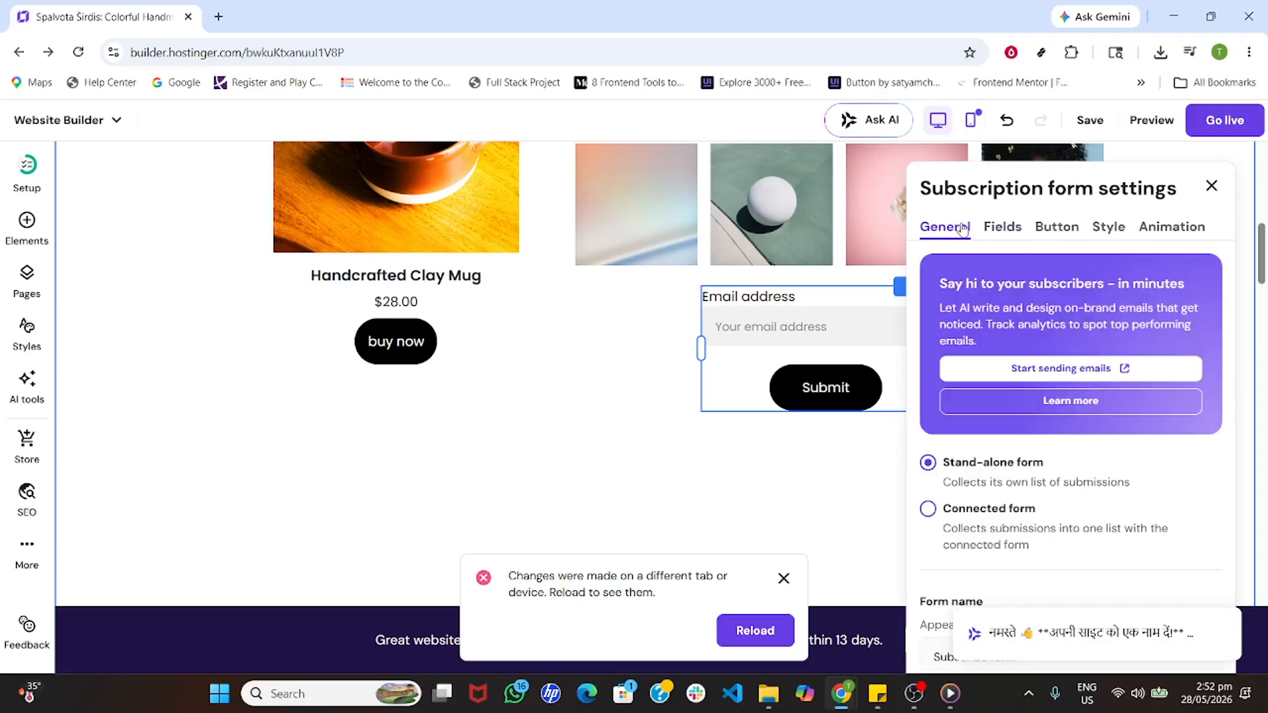
scroll(1021, 457, "down", 3)
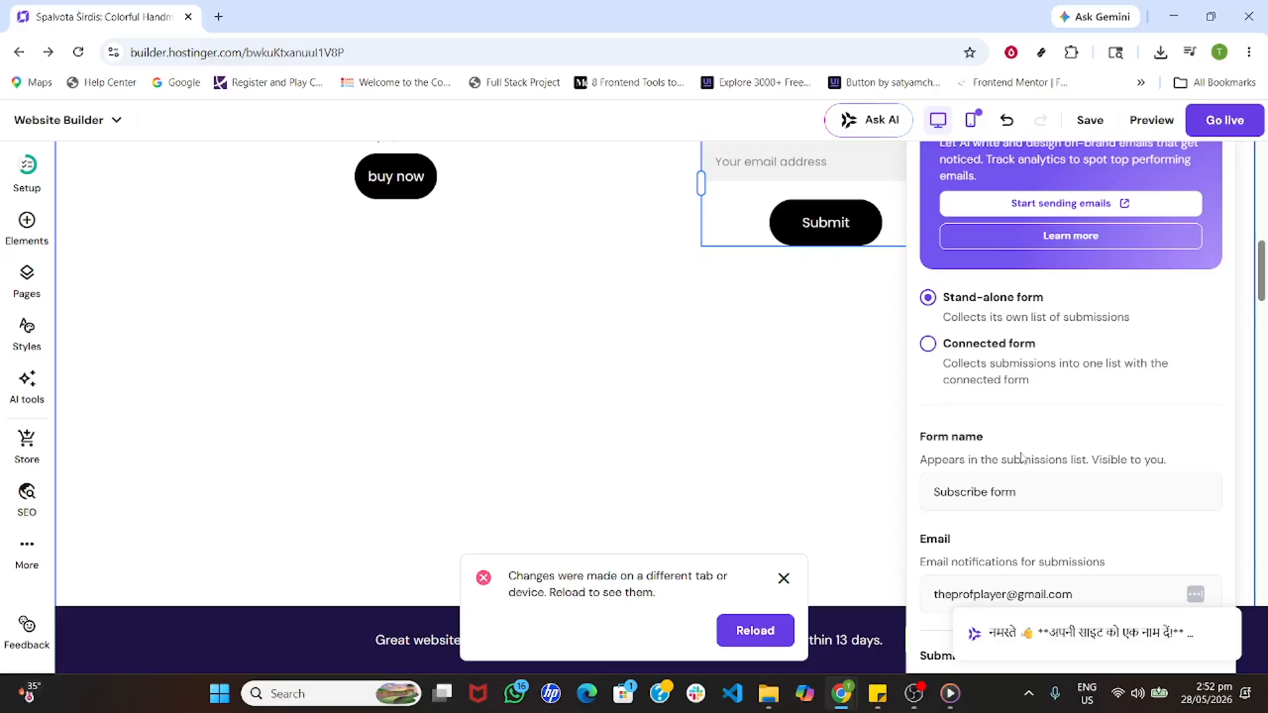
scroll(1021, 457, "down", 3)
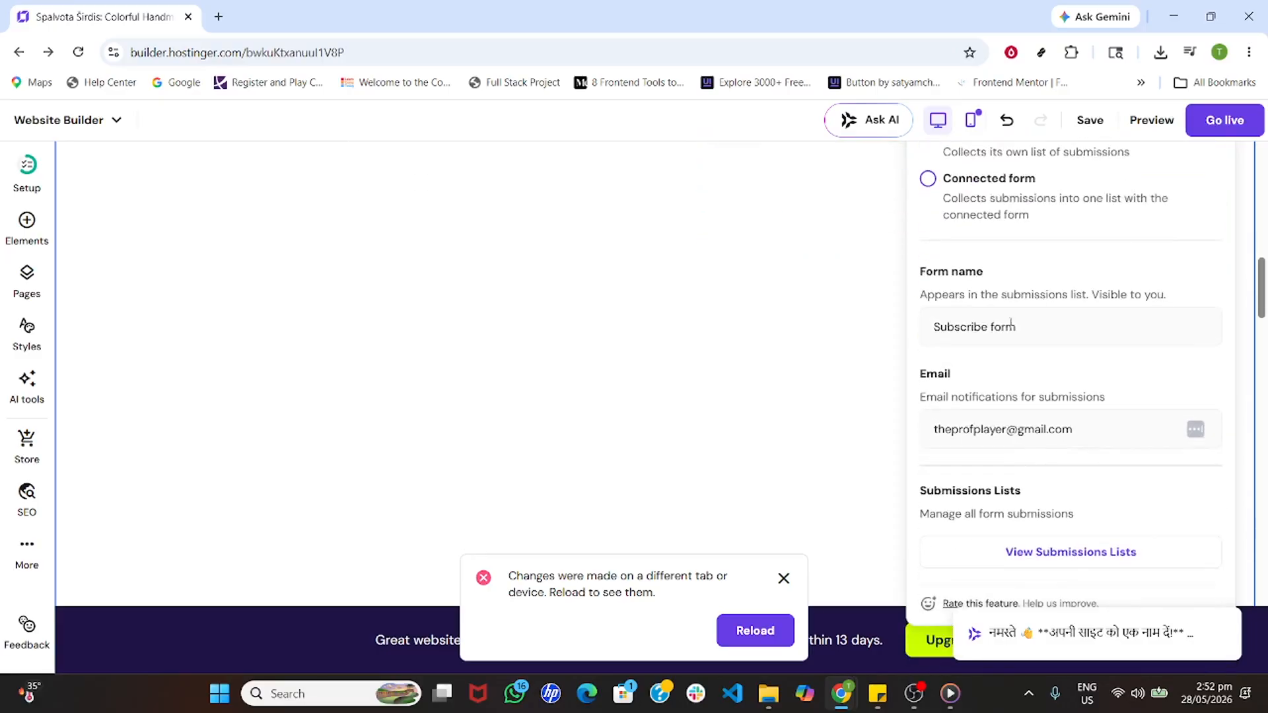
scroll(1007, 310, "up", 5)
scroll(1003, 317, "up", 3)
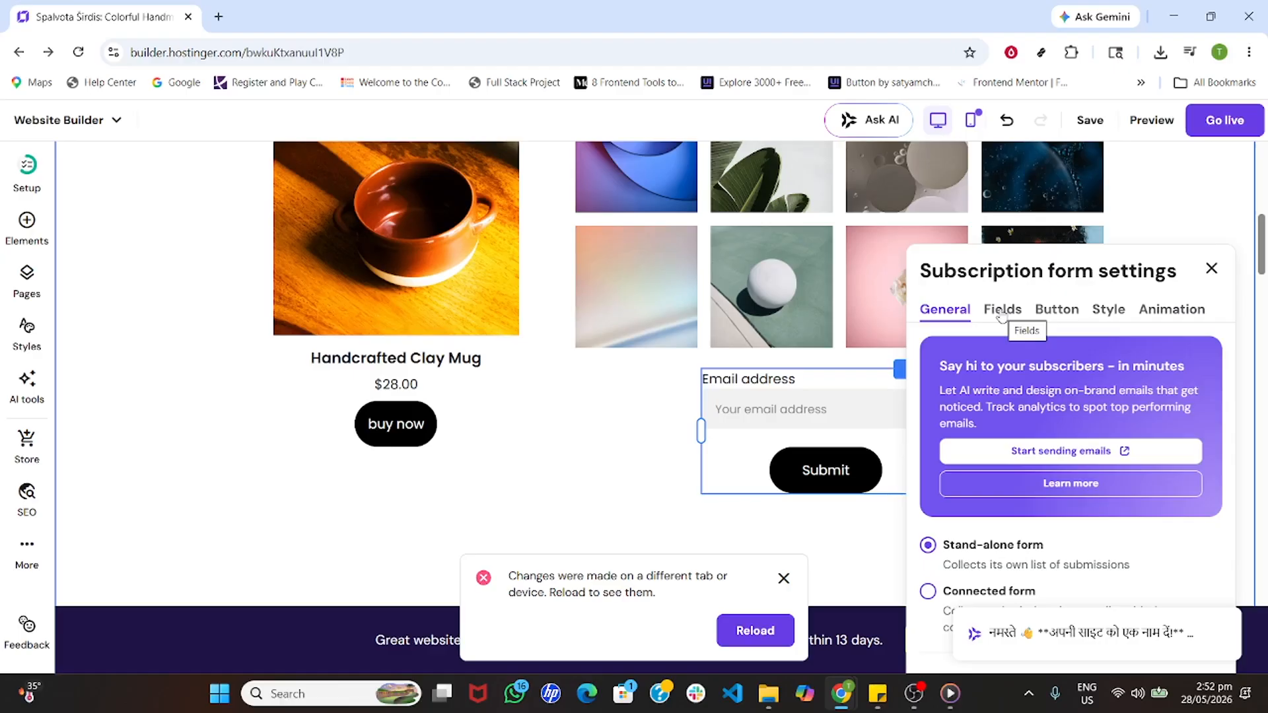
scroll(1080, 340, "down", 3)
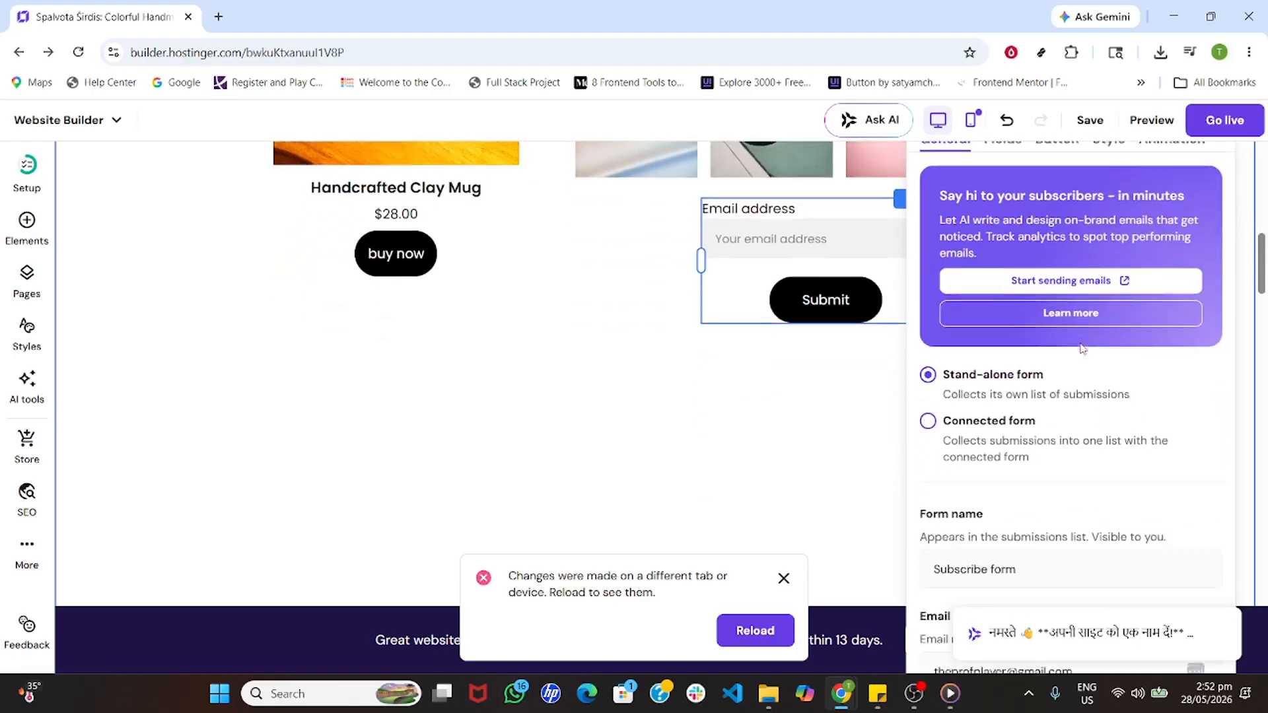
scroll(1083, 350, "down", 3)
scroll(1107, 384, "up", 3)
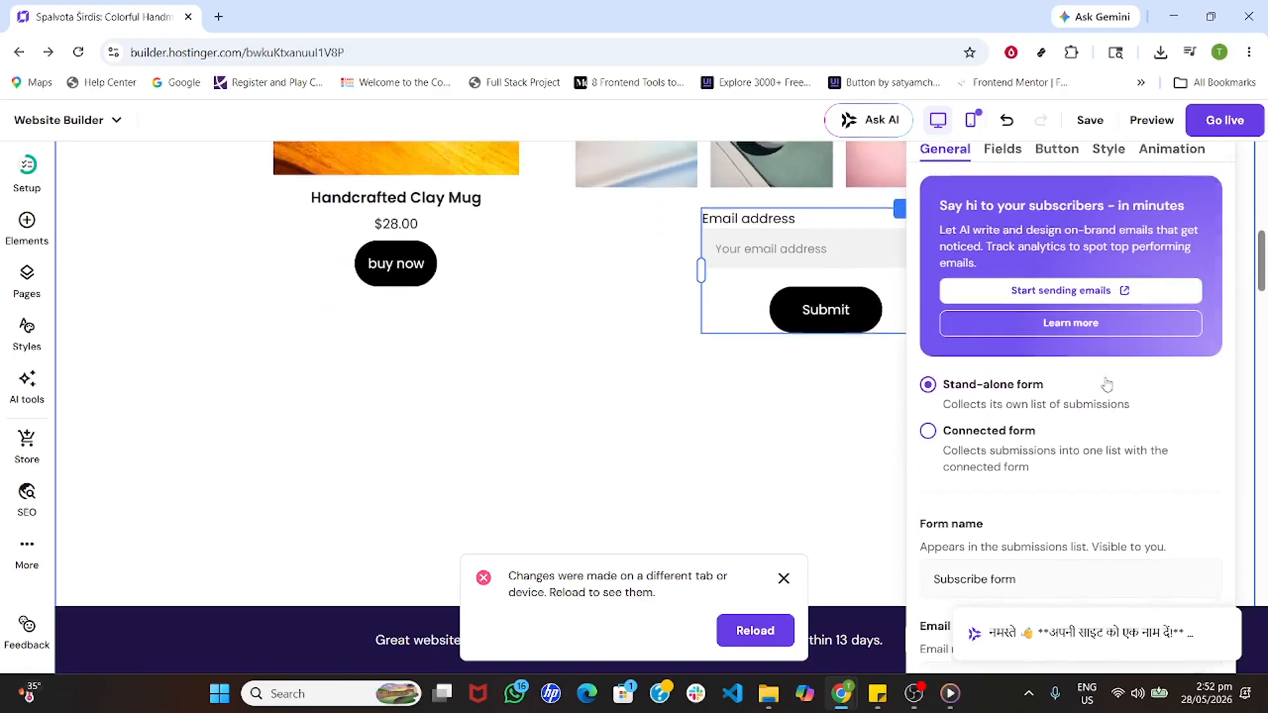
scroll(1107, 384, "up", 3)
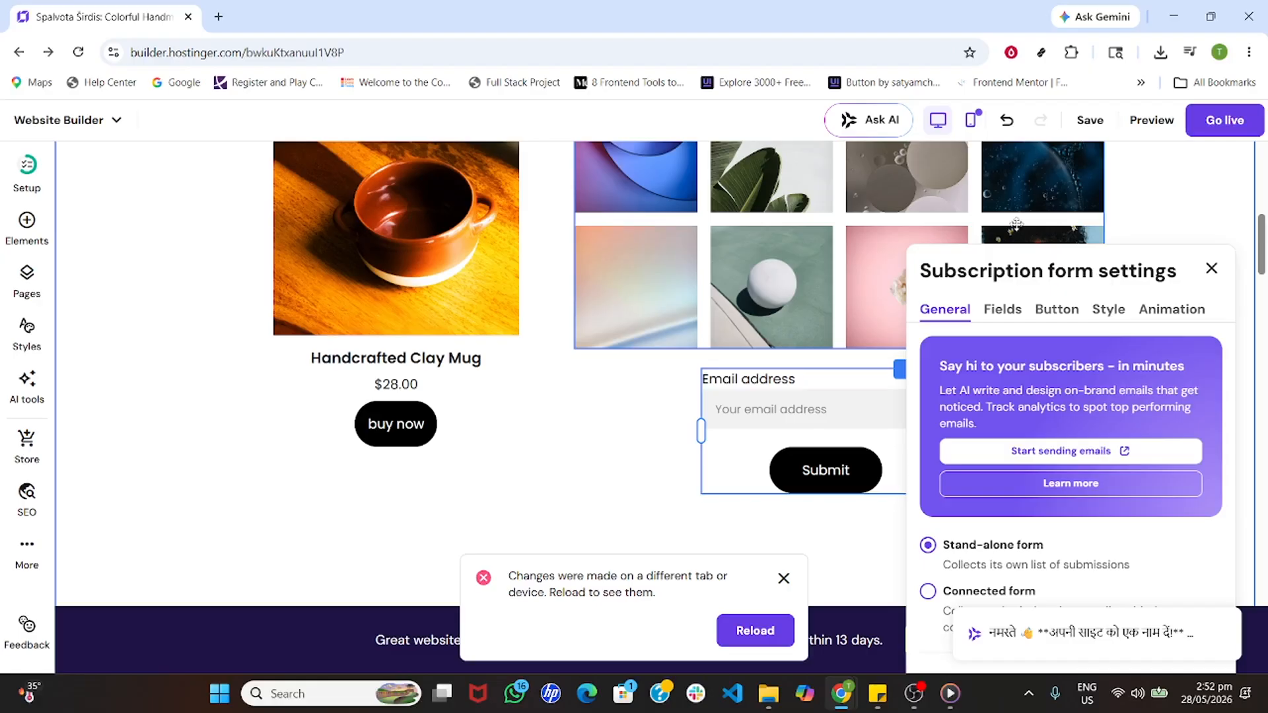
Step: Look through the subscription form's field, button, style and animation settings
left_click(1010, 312)
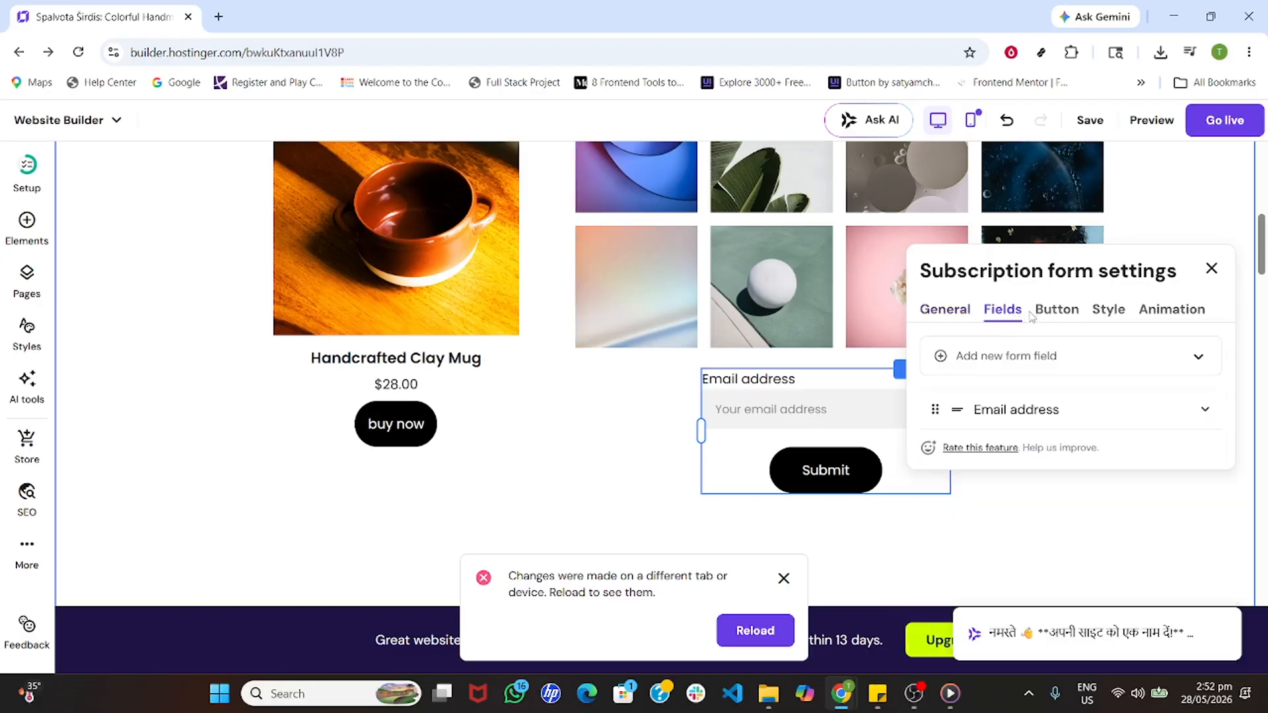
left_click(1050, 312)
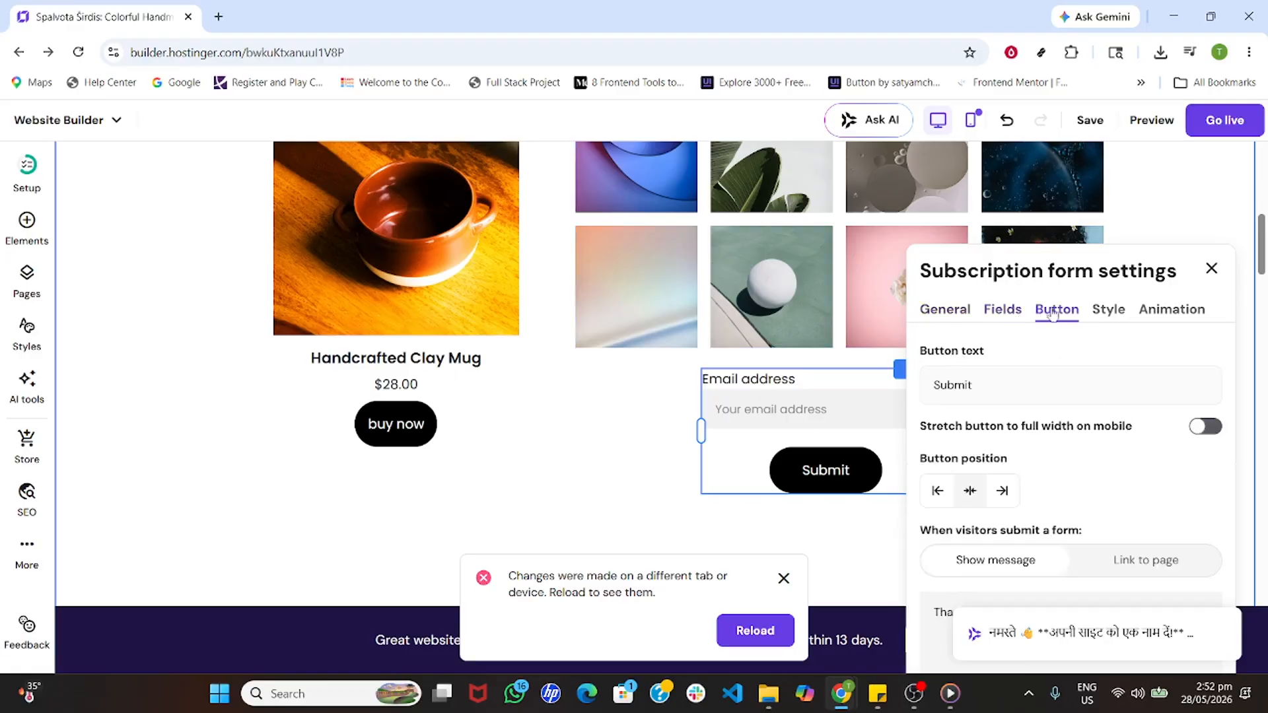
left_click(1118, 307)
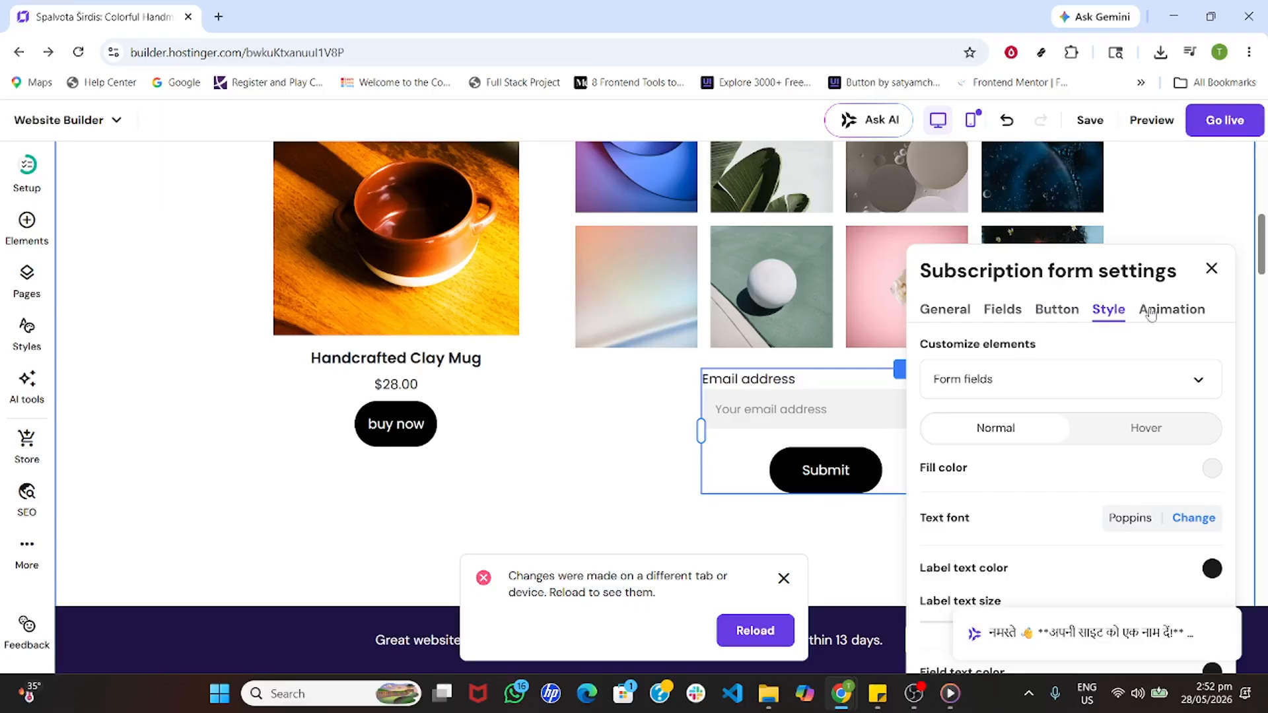
left_click(1189, 320)
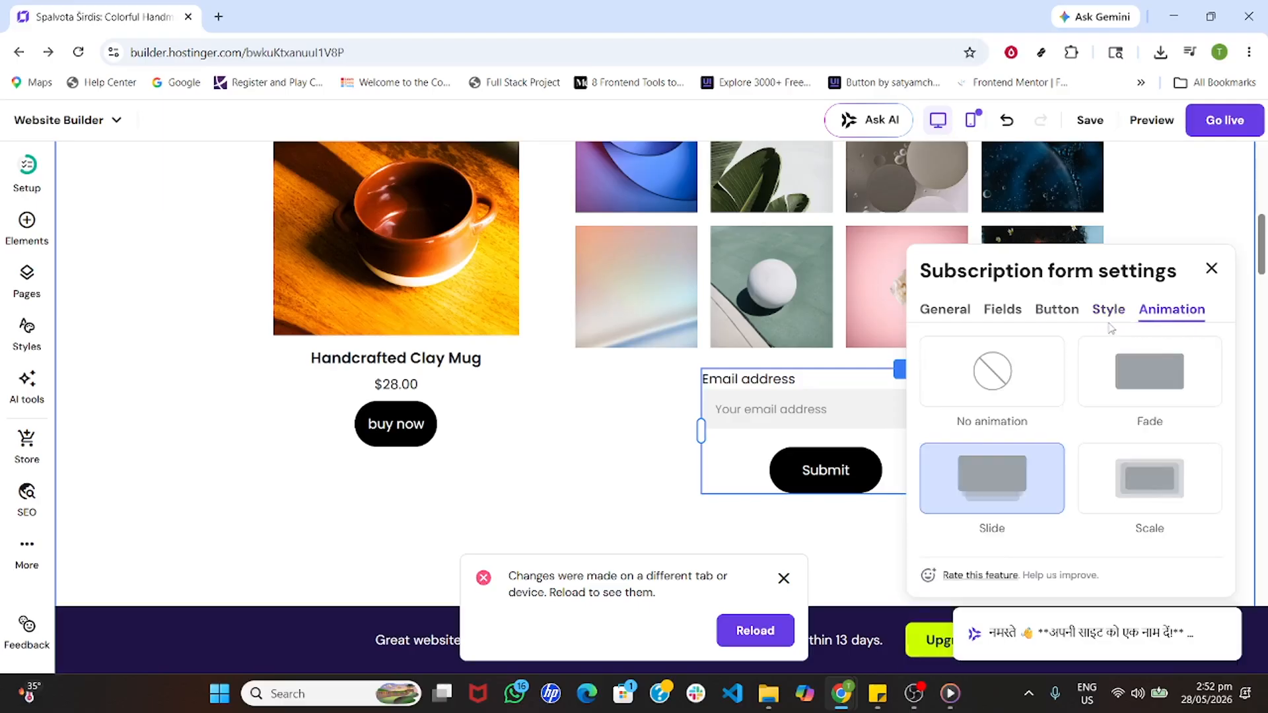
left_click(1071, 324)
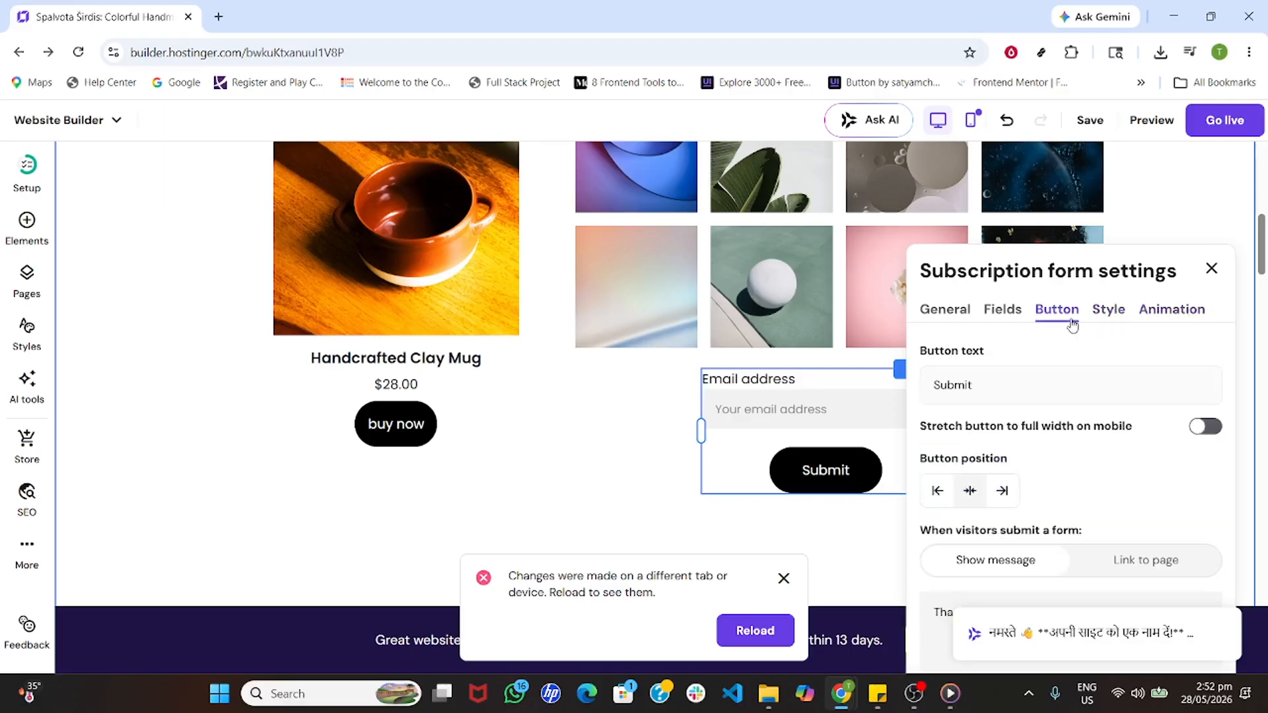
left_click(1000, 321)
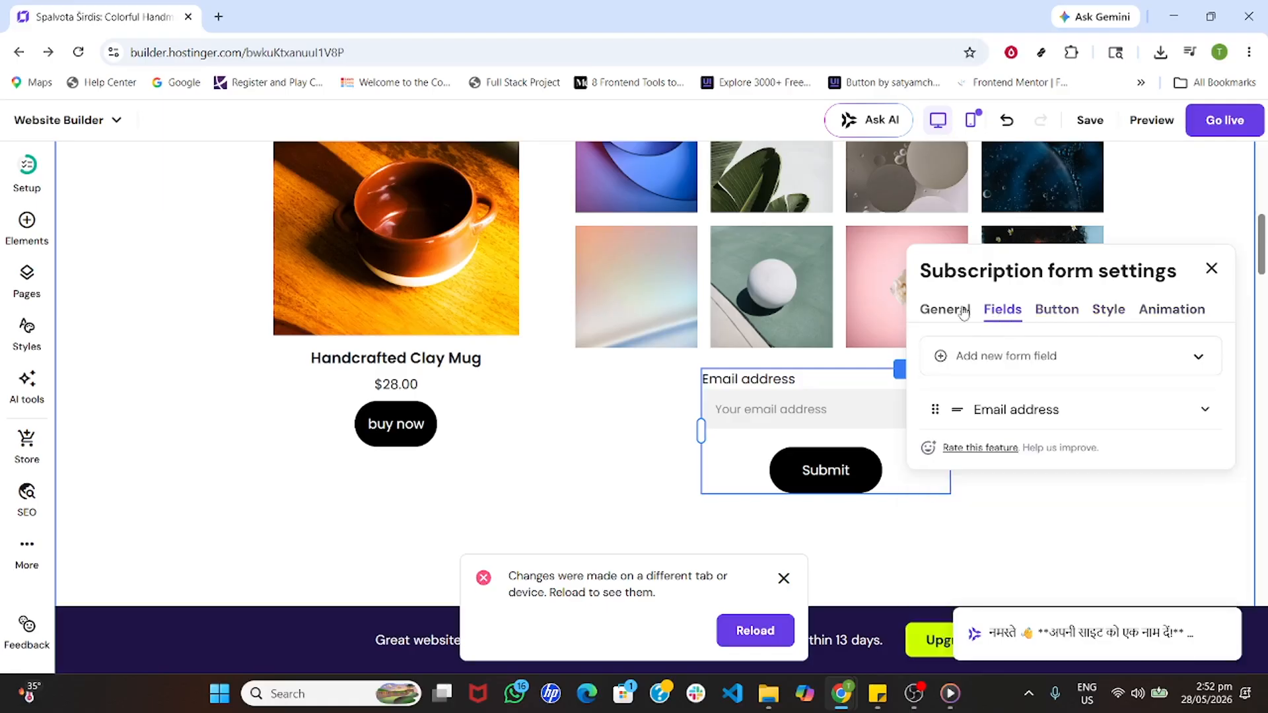
left_click(963, 313)
Step: Add a new Paragraph field to the subscription form
left_click(1004, 319)
left_click(1055, 356)
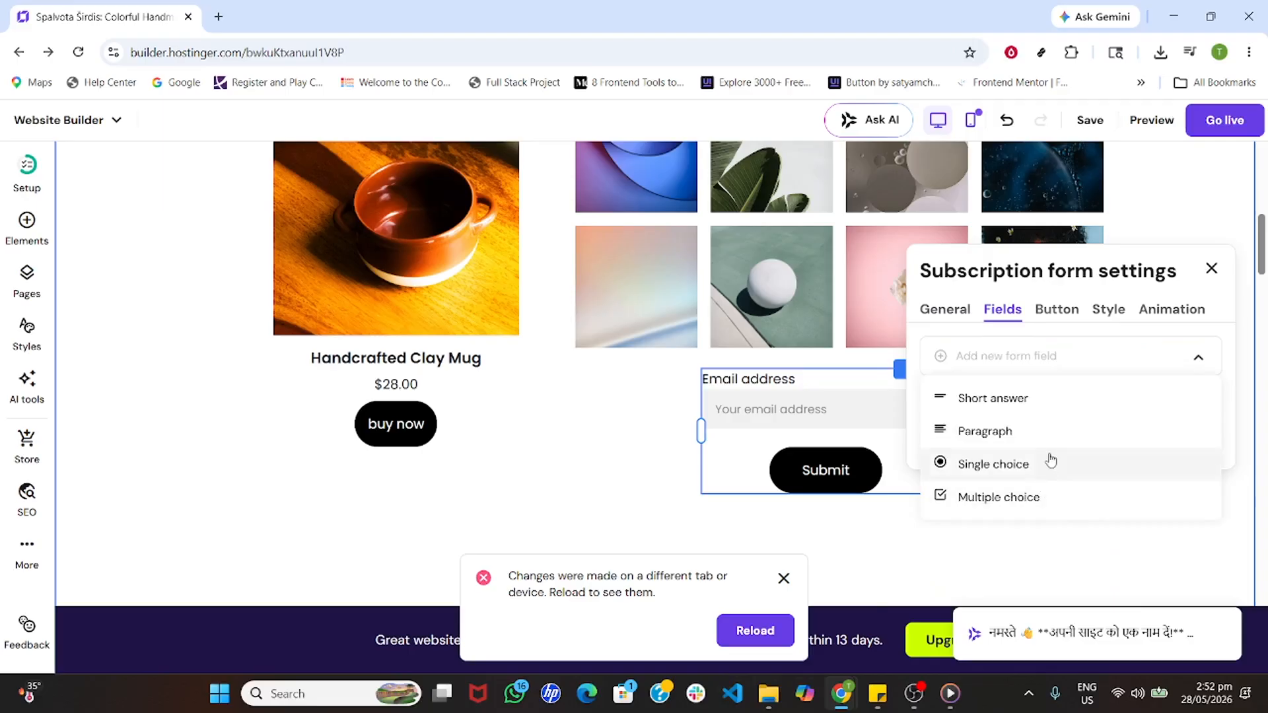
left_click(1049, 430)
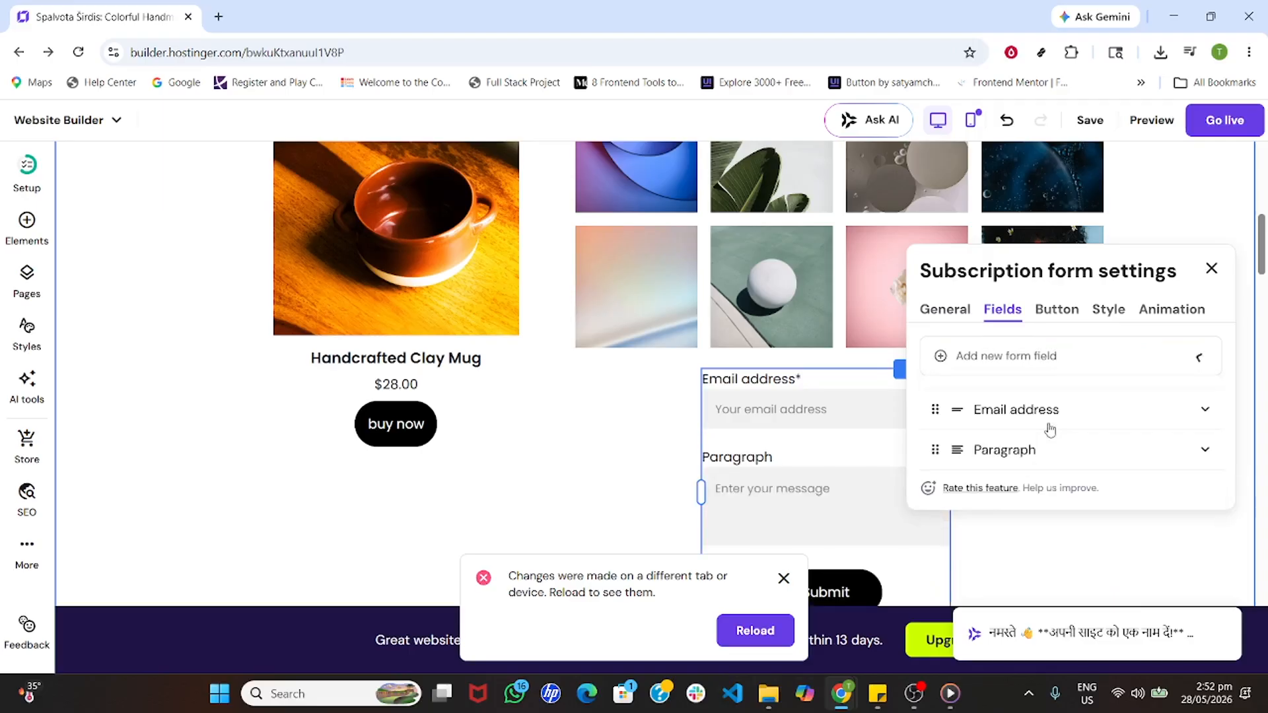